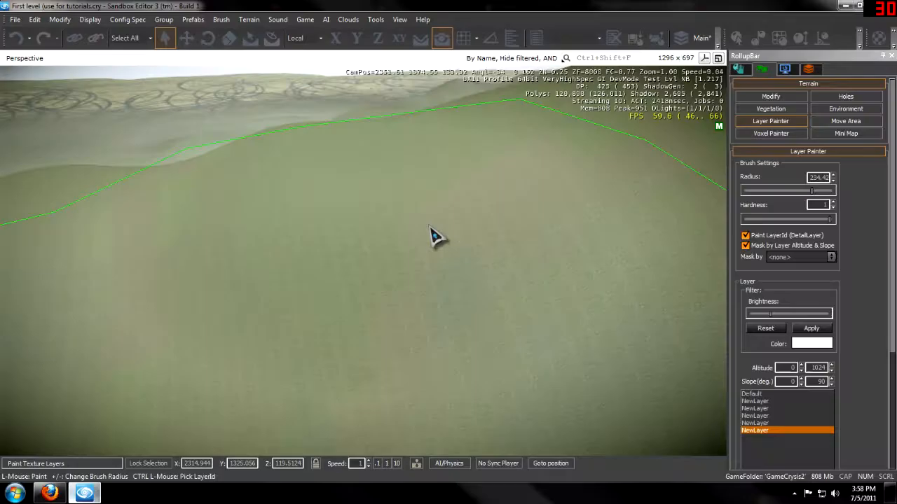
# Step: Fly over the hills and bring up the terrain Environment settings
pyautogui.press('w')
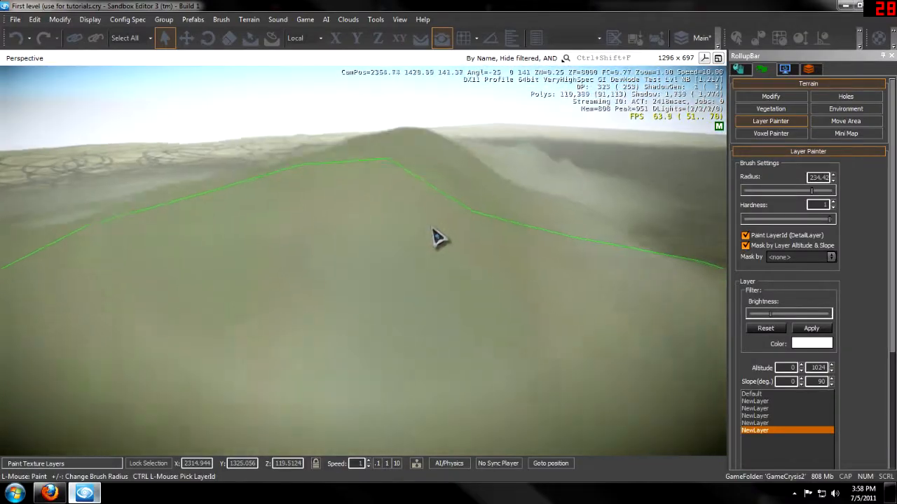
pyautogui.click(845, 109)
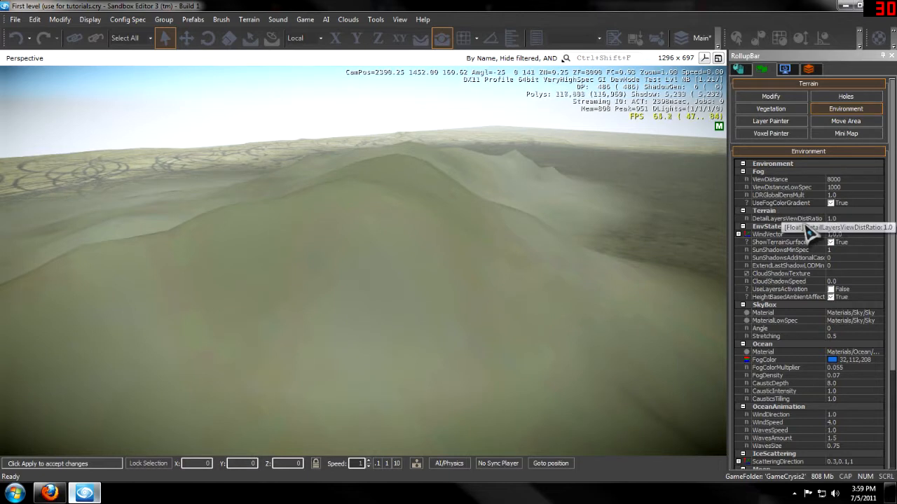
pyautogui.click(851, 219)
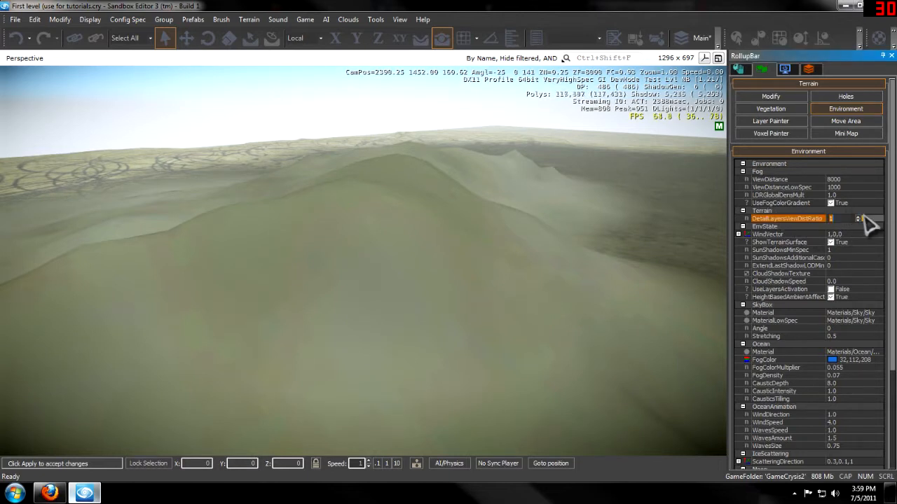
pyautogui.moveTo(866, 203); pyautogui.dragTo(866, 181)
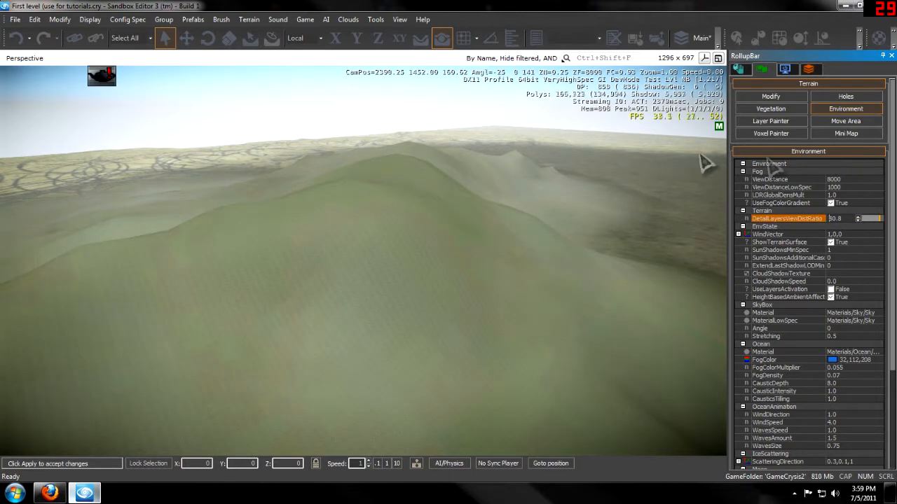
pyautogui.moveTo(518, 140); pyautogui.dragTo(515, 166, button='right')
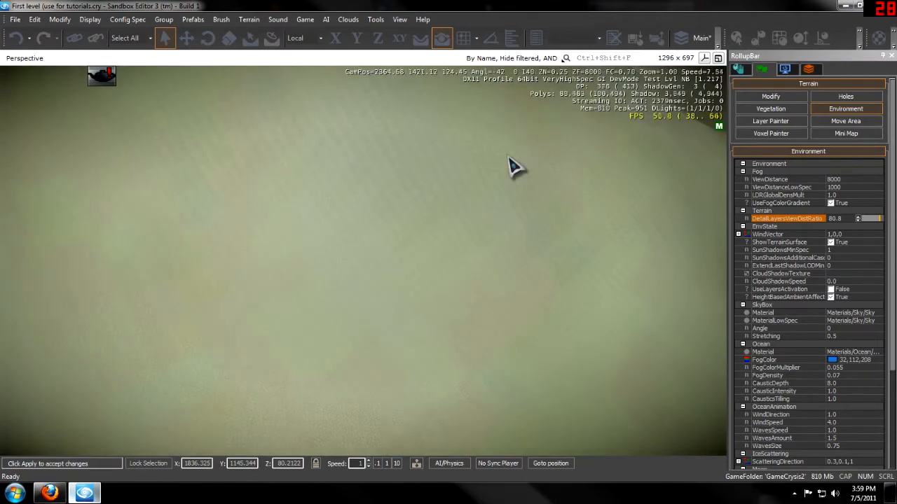
pyautogui.moveTo(515, 166); pyautogui.dragTo(514, 167, button='right')
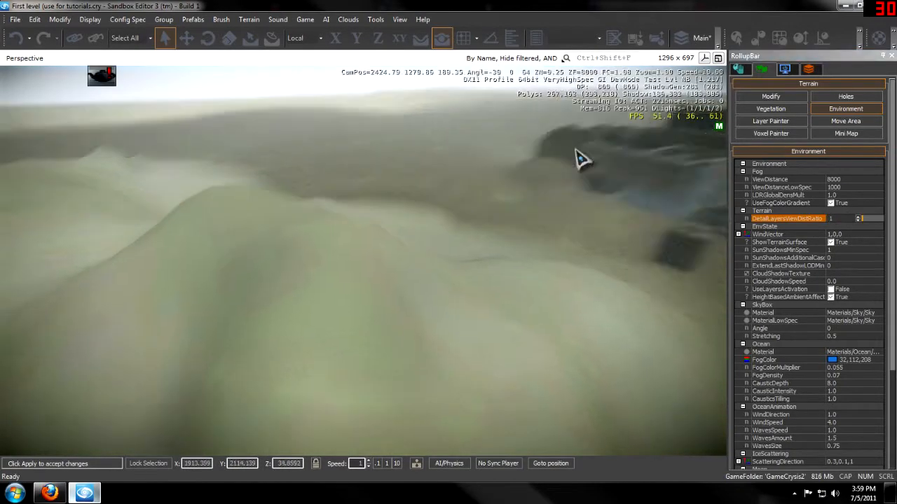
pyautogui.moveTo(587, 155); pyautogui.dragTo(592, 161, button='right')
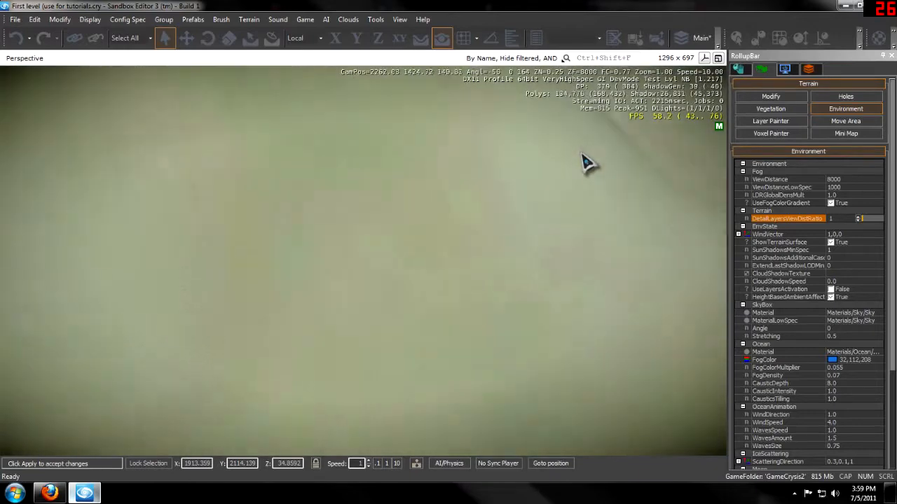
pyautogui.click(770, 120)
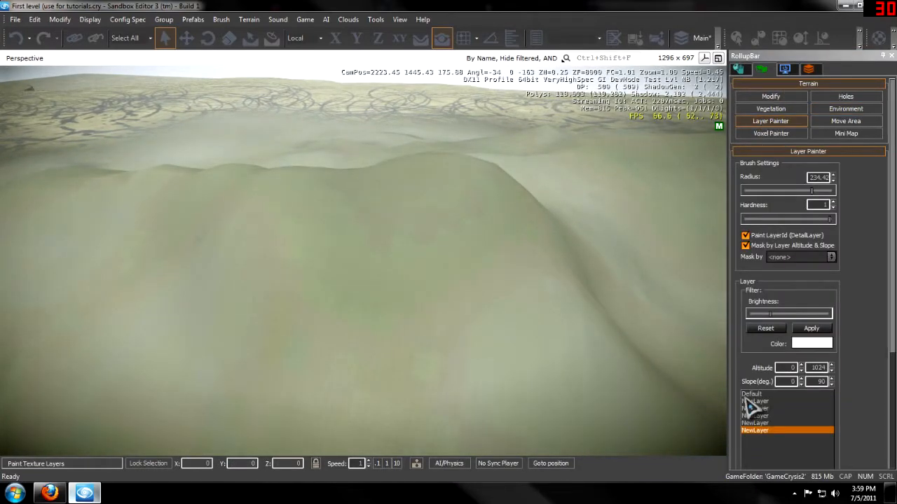
# Step: Choose the Default layer, paint it across the hill, and start editing its minimum slope
pyautogui.click(750, 393)
pyautogui.moveTo(442, 336); pyautogui.dragTo(410, 321)
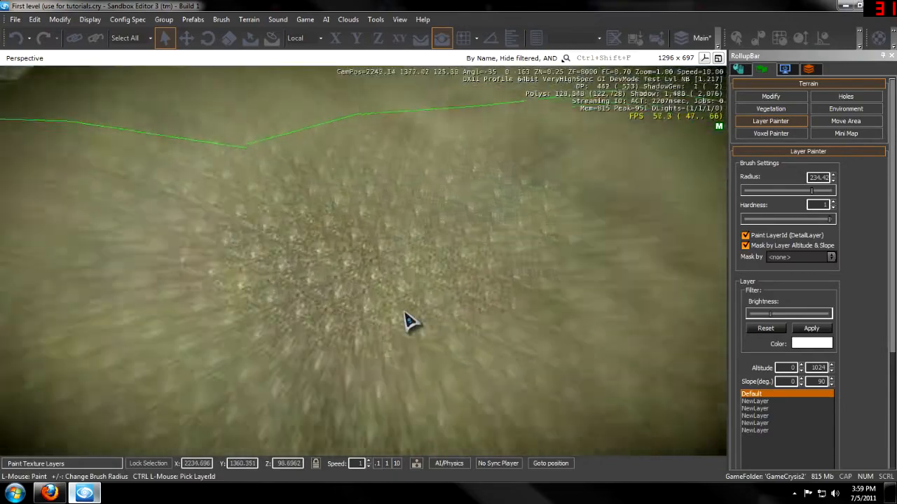
pyautogui.scroll(5, 410, 322)
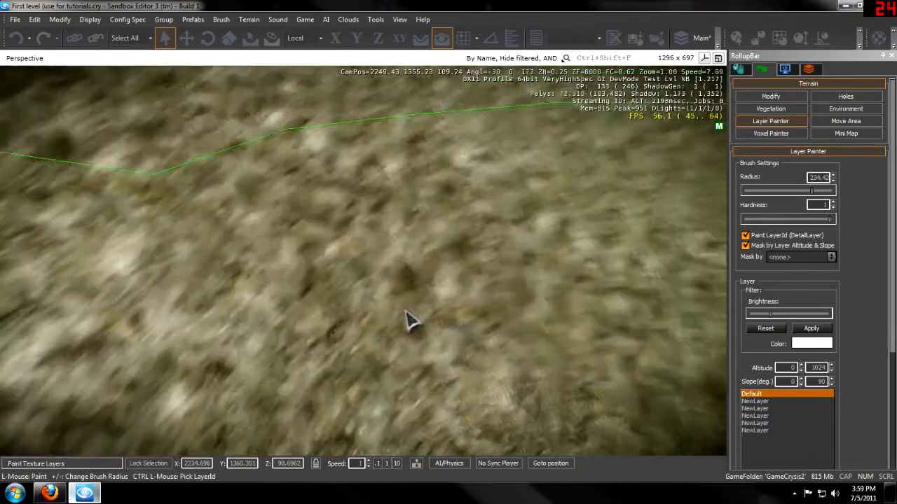
pyautogui.scroll(-5, 411, 322)
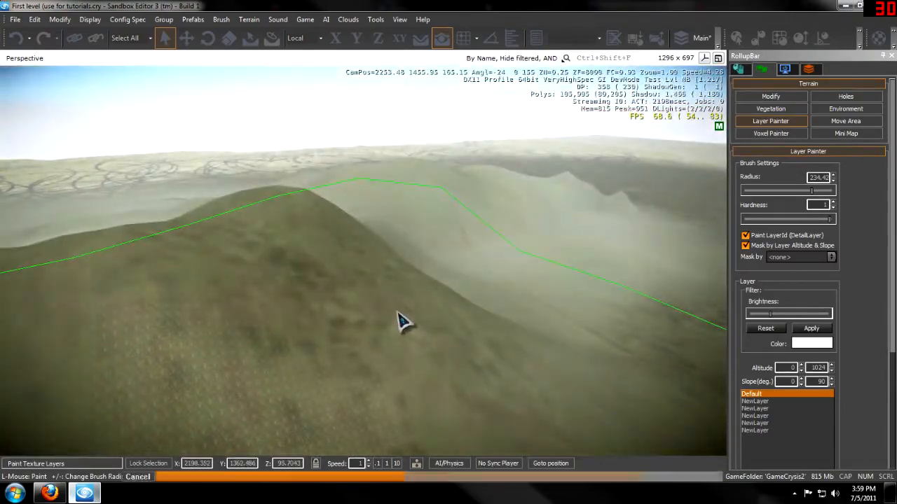
pyautogui.scroll(5, 407, 318)
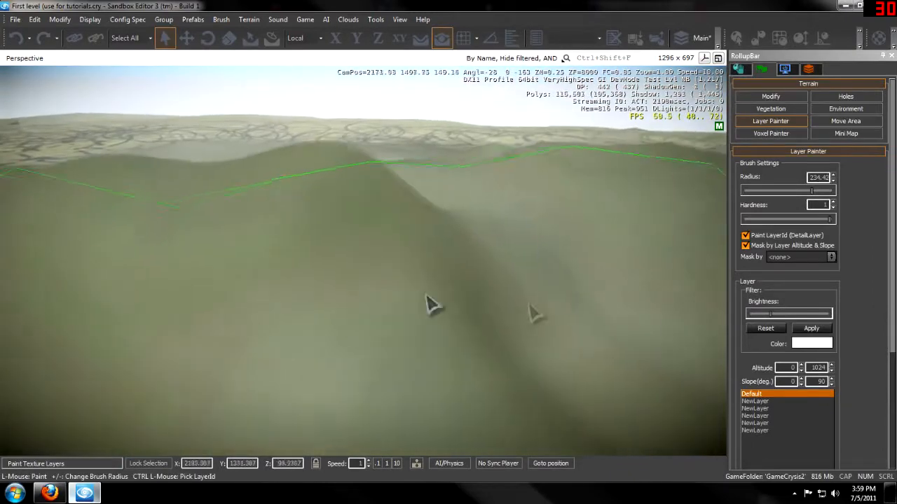
pyautogui.moveTo(431, 305); pyautogui.dragTo(532, 315, button='right')
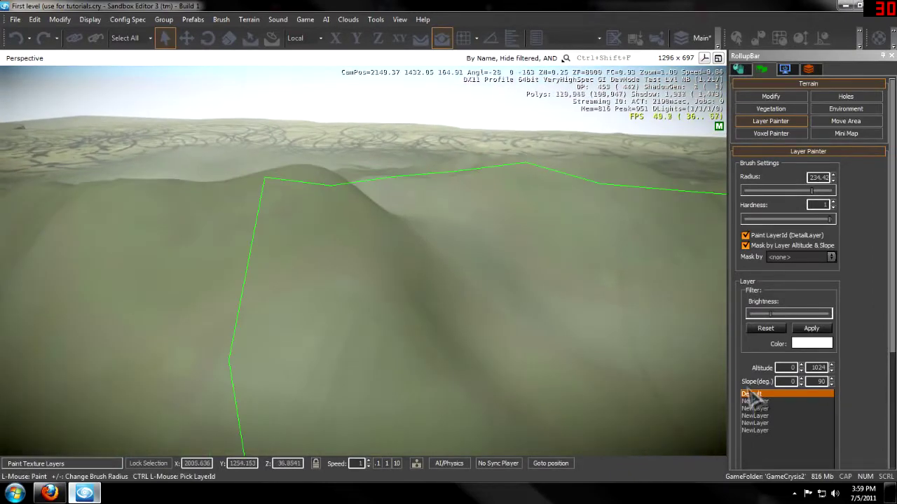
pyautogui.click(791, 382)
pyautogui.write('40')
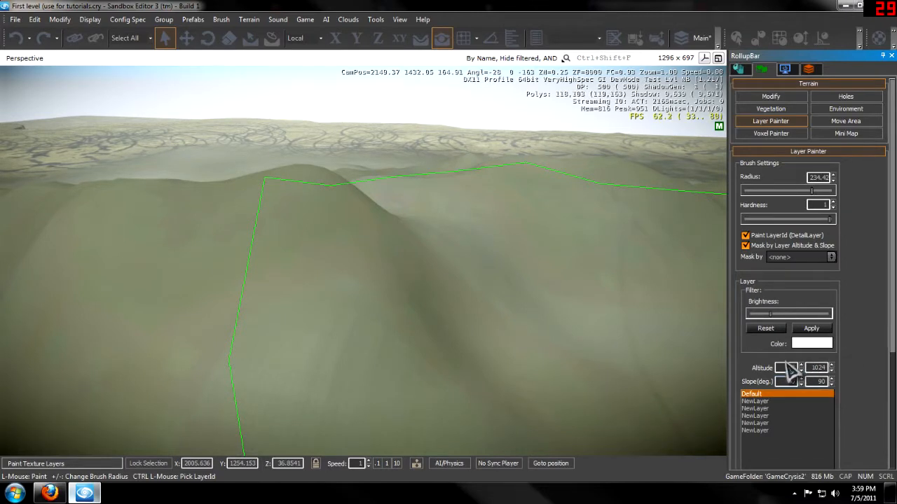
# Step: Paint the slope-masked Default layer along several steep hillsides
pyautogui.press('w')
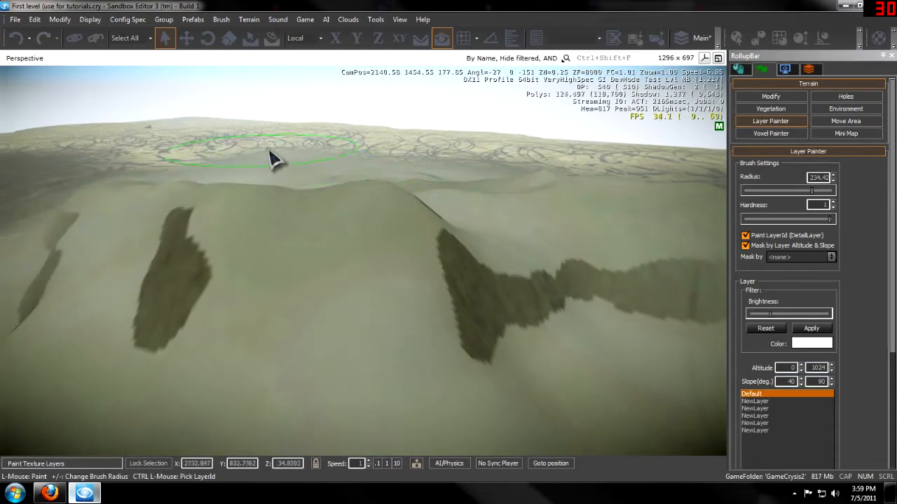
pyautogui.moveTo(273, 159); pyautogui.dragTo(350, 232, button='right')
pyautogui.moveTo(351, 231); pyautogui.dragTo(532, 238)
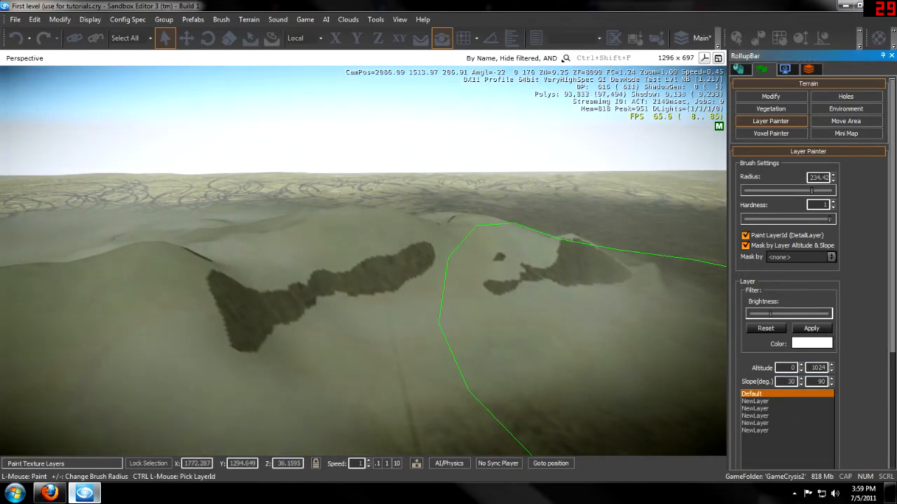
pyautogui.moveTo(504, 273); pyautogui.dragTo(280, 273)
pyautogui.moveTo(280, 273); pyautogui.dragTo(252, 266, button='right')
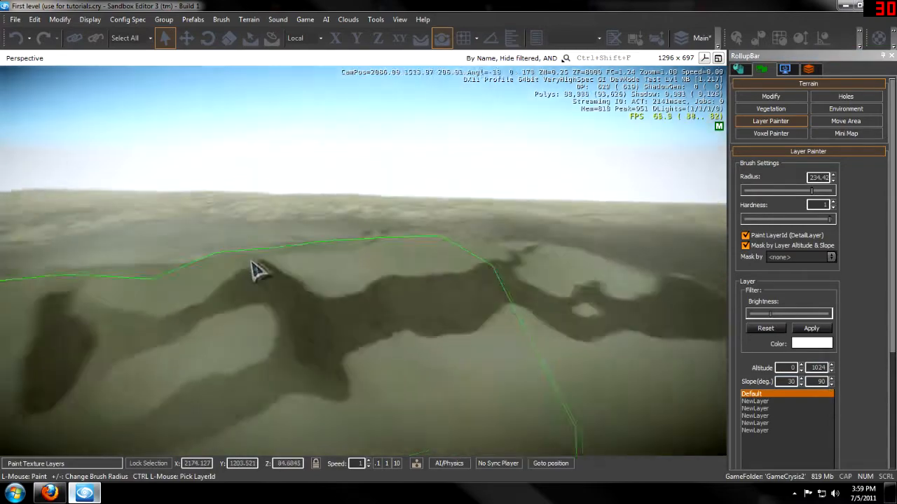
pyautogui.moveTo(252, 266); pyautogui.dragTo(267, 270)
# Step: Fly around the hills and down near the tower to inspect the painted slopes
pyautogui.moveTo(266, 269)
pyautogui.mouseDown(button='right')
pyautogui.moveTo(238, 241)
pyautogui.moveTo(420, 216)
pyautogui.mouseUp(button='right')
pyautogui.press('w')
pyautogui.moveTo(508, 195); pyautogui.dragTo(489, 207, button='right')
pyautogui.press('w')
pyautogui.press('w')
pyautogui.press('w')
pyautogui.press('w')
# Step: Choose the second NewLayer with slope minimum 40 and paint grey rock patches onto the hill
pyautogui.press('w')
pyautogui.click(756, 402)
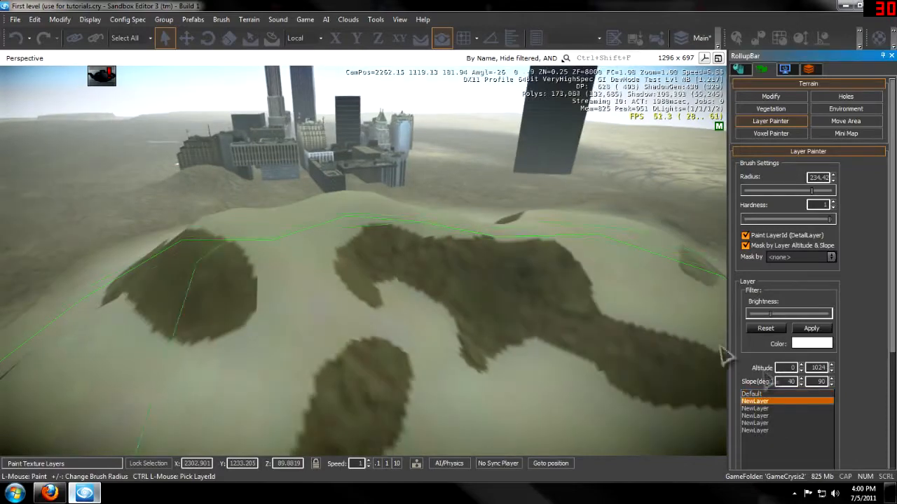
pyautogui.click(395, 308)
pyautogui.press('w')
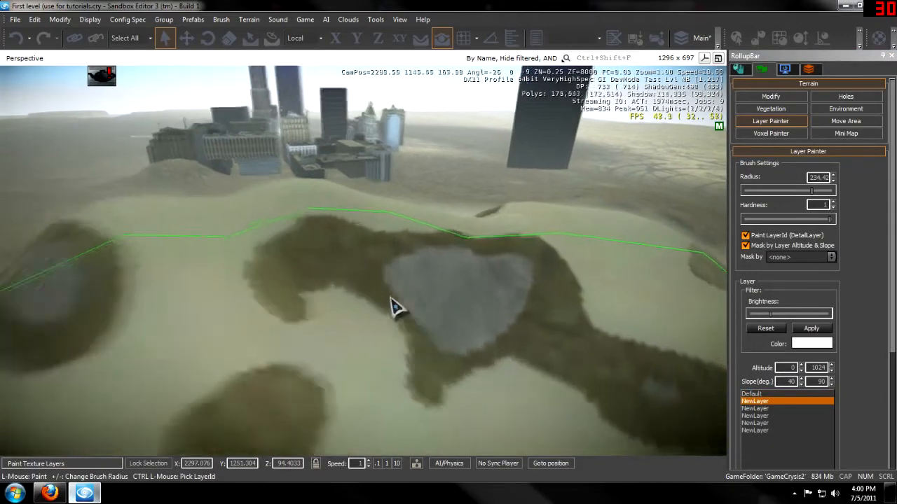
pyautogui.moveTo(394, 308); pyautogui.dragTo(329, 252, button='right')
pyautogui.press('w')
pyautogui.press('w')
pyautogui.press('w')
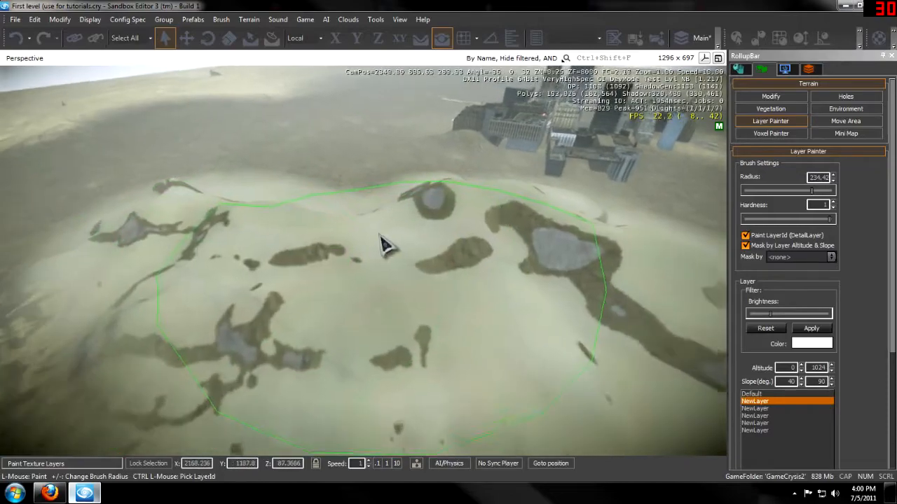
# Step: Fly over the terrain to inspect the rock, then reset the minimum slope to 0
pyautogui.press('w')
pyautogui.moveTo(322, 249); pyautogui.dragTo(484, 260, button='right')
pyautogui.press('w')
pyautogui.press('w')
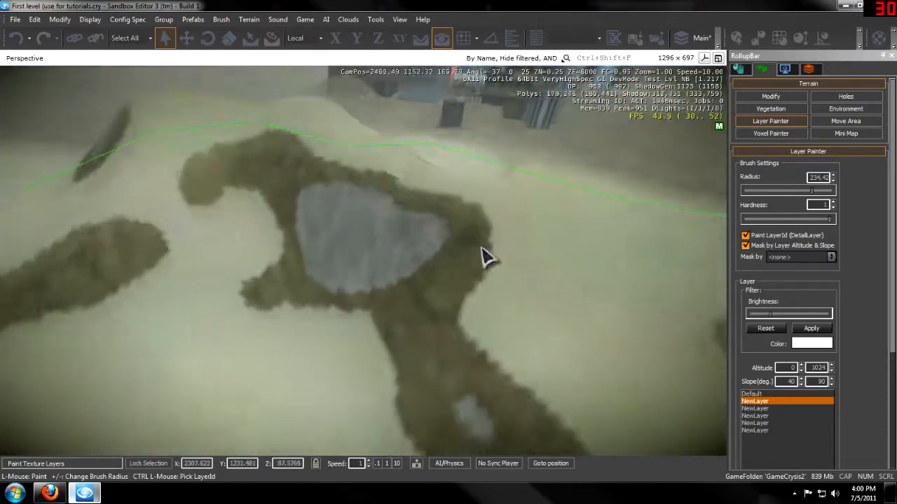
pyautogui.press('w')
pyautogui.press('w')
pyautogui.press('w')
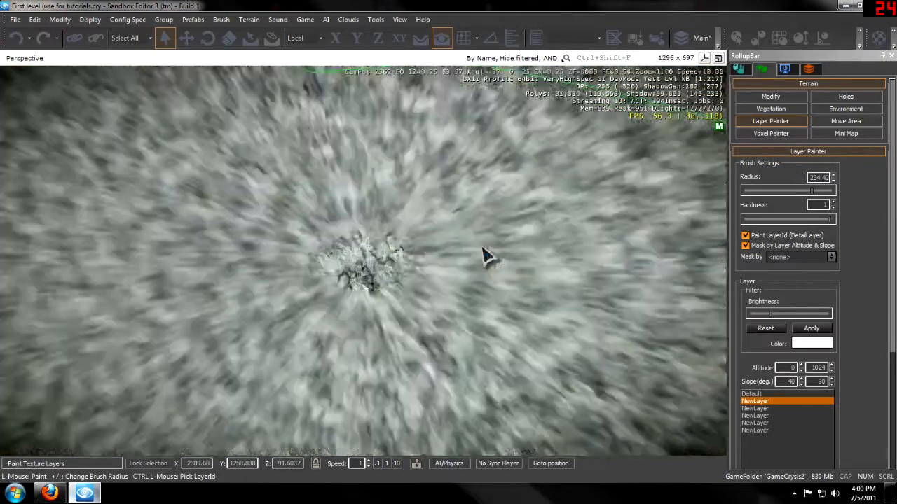
pyautogui.moveTo(485, 256)
pyautogui.mouseDown(button='right')
pyautogui.moveTo(532, 249)
pyautogui.moveTo(501, 253)
pyautogui.mouseUp(button='right')
pyautogui.press('w')
pyautogui.press('w')
pyautogui.press('s')
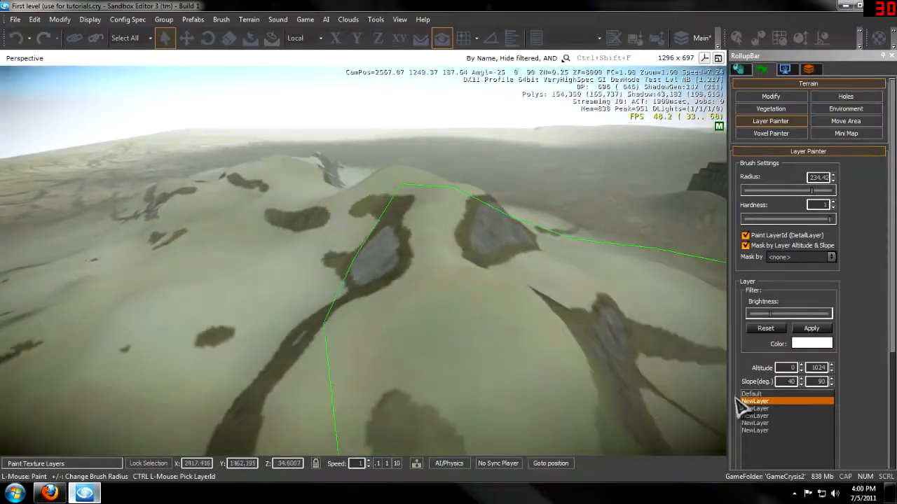
pyautogui.doubleClick(789, 381)
pyautogui.write('0')
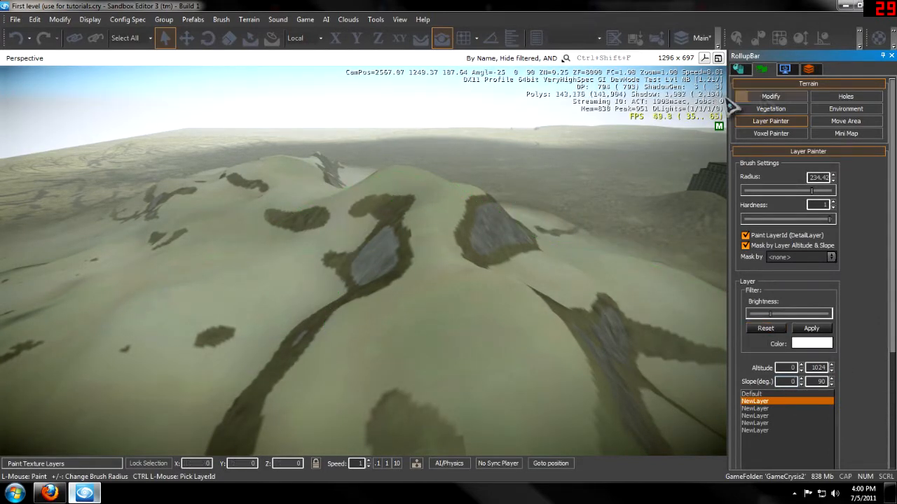
# Step: Sample the hill's terrain height with Pick Height (about 96.3) and return to the Layer Painter
pyautogui.click(771, 96)
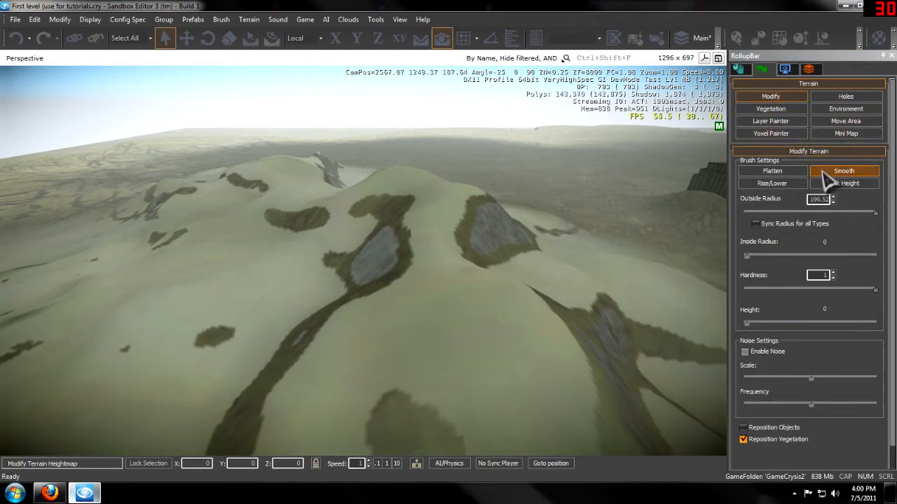
pyautogui.click(844, 183)
pyautogui.click(388, 241)
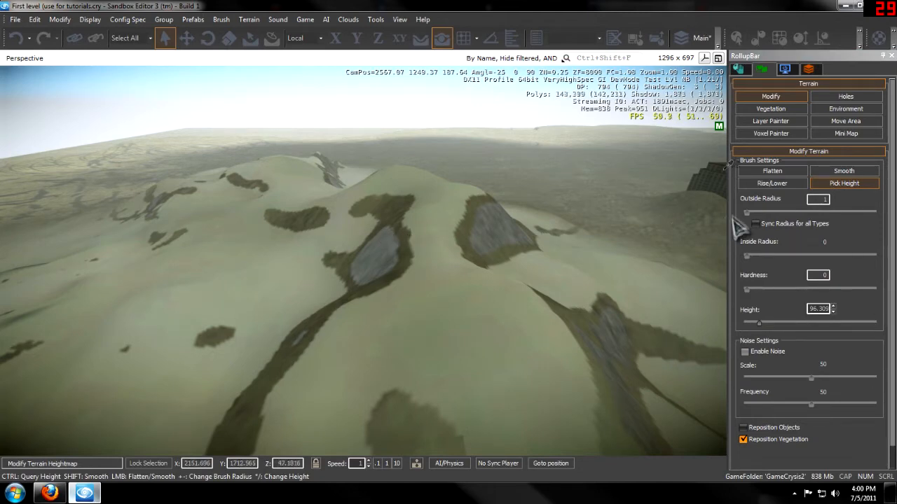
pyautogui.click(770, 121)
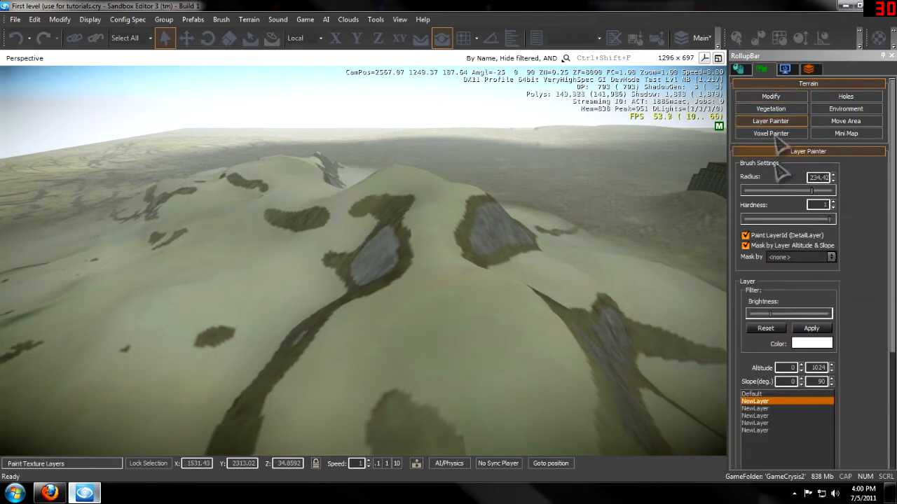
# Step: Set minimum altitude 96 and paint grey rock over the hilltop, then edit the maximum altitude
pyautogui.click(788, 368)
pyautogui.write('96')
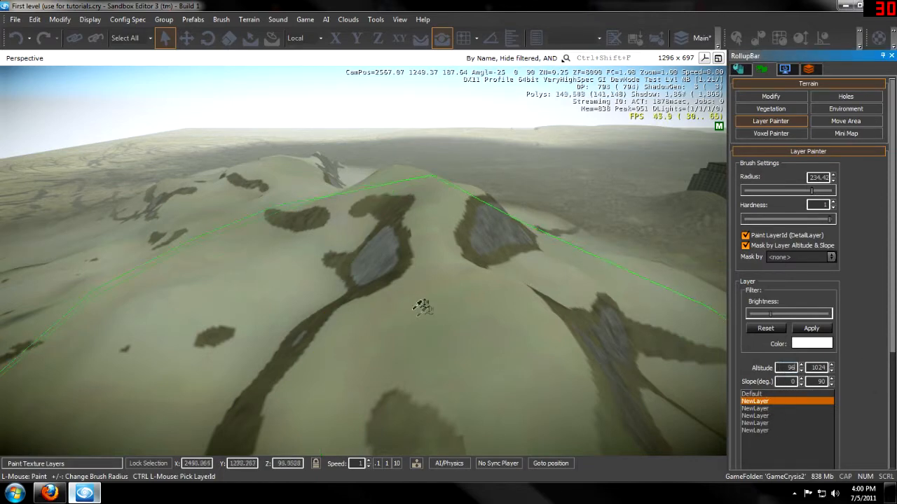
pyautogui.moveTo(419, 304); pyautogui.dragTo(301, 213)
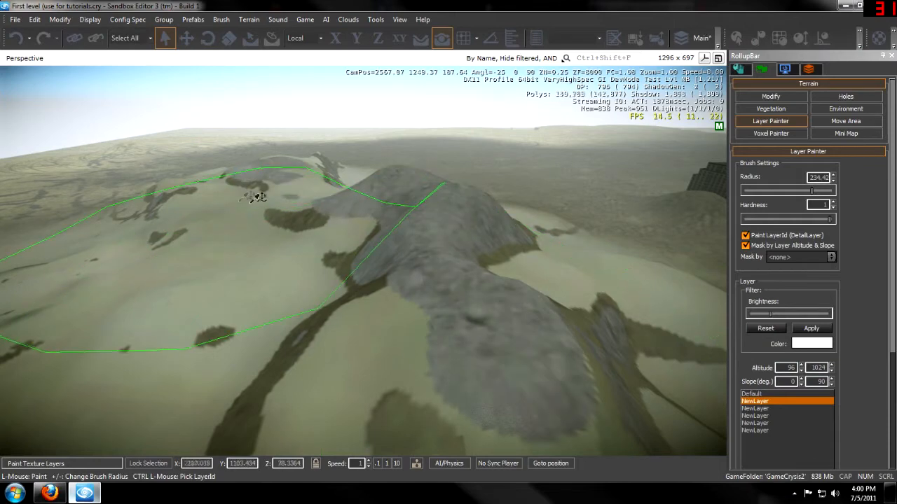
pyautogui.moveTo(287, 198); pyautogui.dragTo(288, 198, button='right')
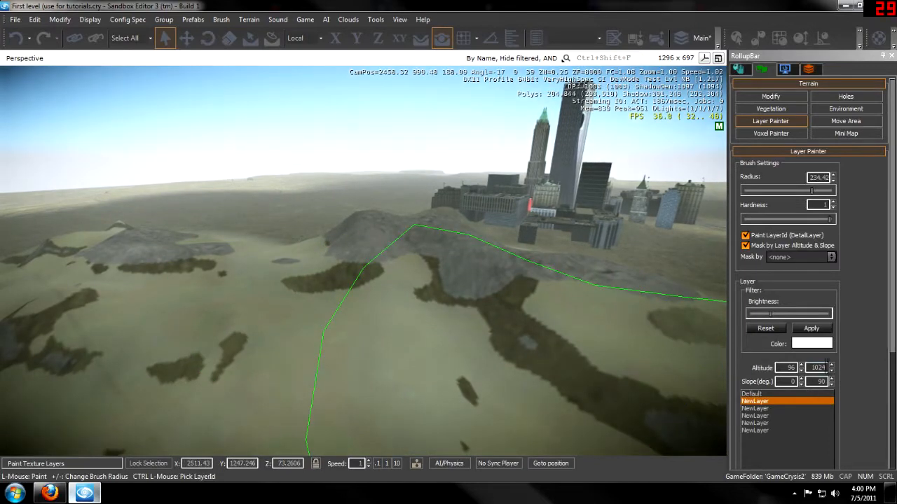
pyautogui.click(817, 368)
pyautogui.write('98')
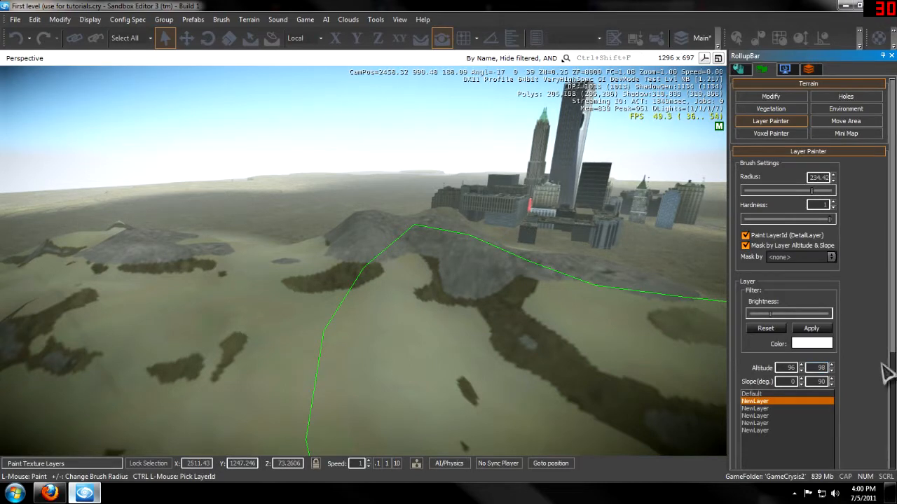
# Step: Switch to the Default layer with slope minimum 0 and paint grass over the hills
pyautogui.click(751, 393)
pyautogui.moveTo(392, 266); pyautogui.dragTo(595, 294)
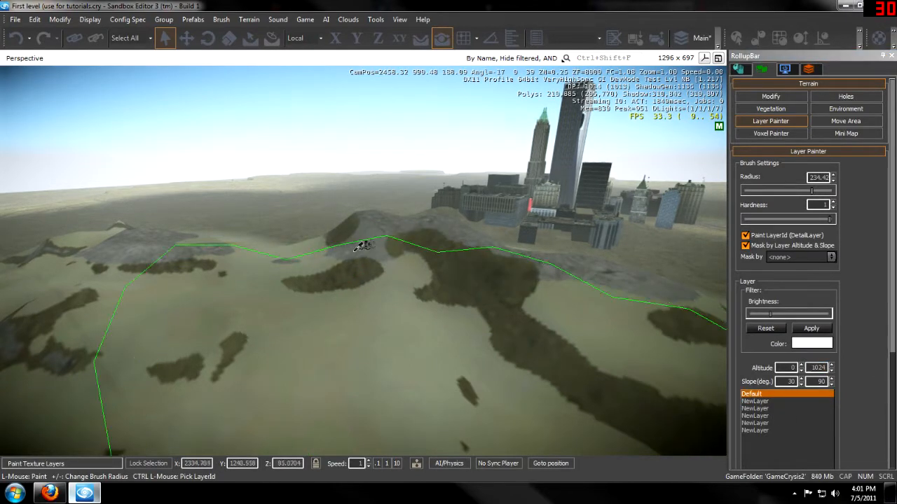
pyautogui.click(787, 381)
pyautogui.write('0')
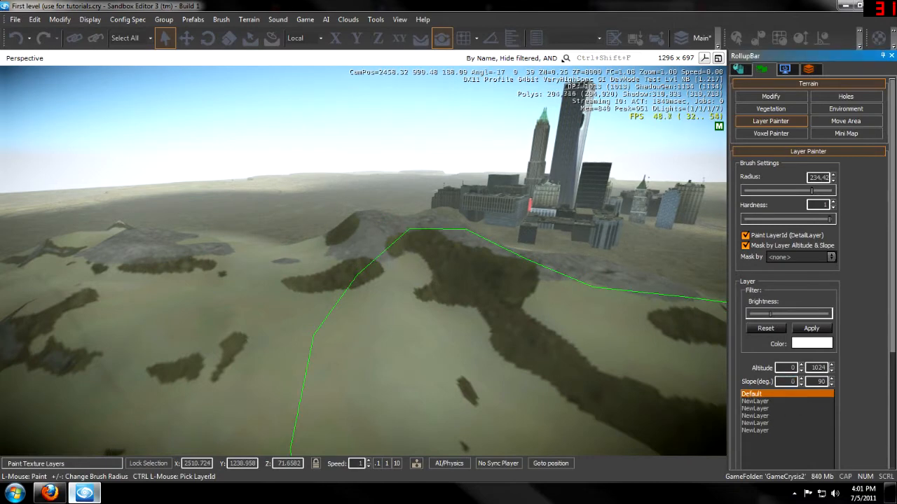
pyautogui.moveTo(311, 252); pyautogui.dragTo(67, 212)
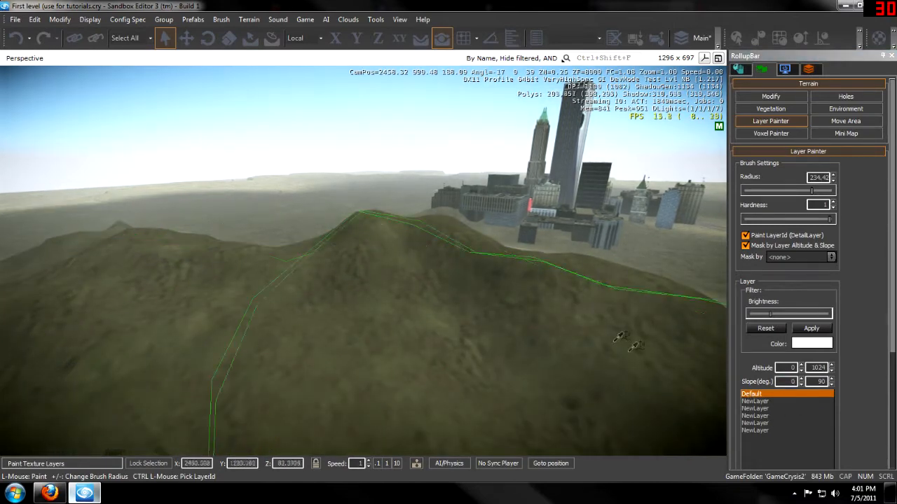
# Step: Switch to the first NewLayer and paint a thin 96–98 altitude stripe across the hill
pyautogui.click(755, 408)
pyautogui.click(755, 401)
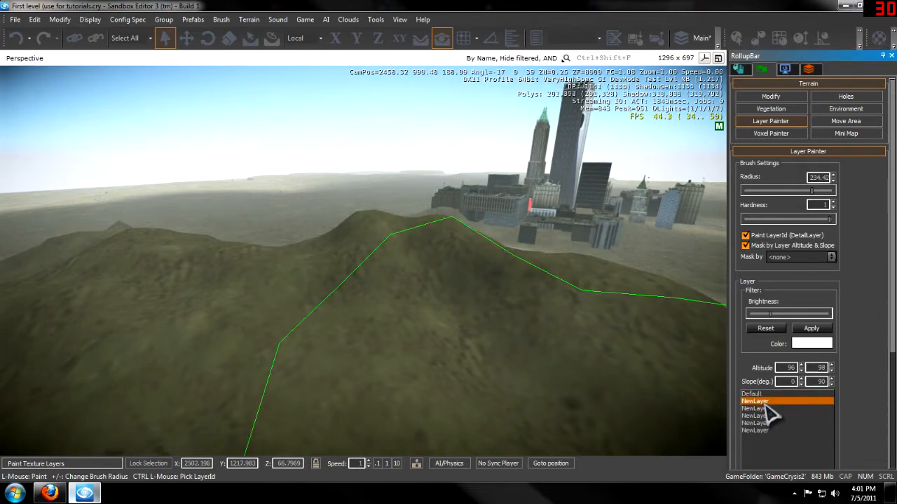
pyautogui.moveTo(462, 260); pyautogui.dragTo(221, 223)
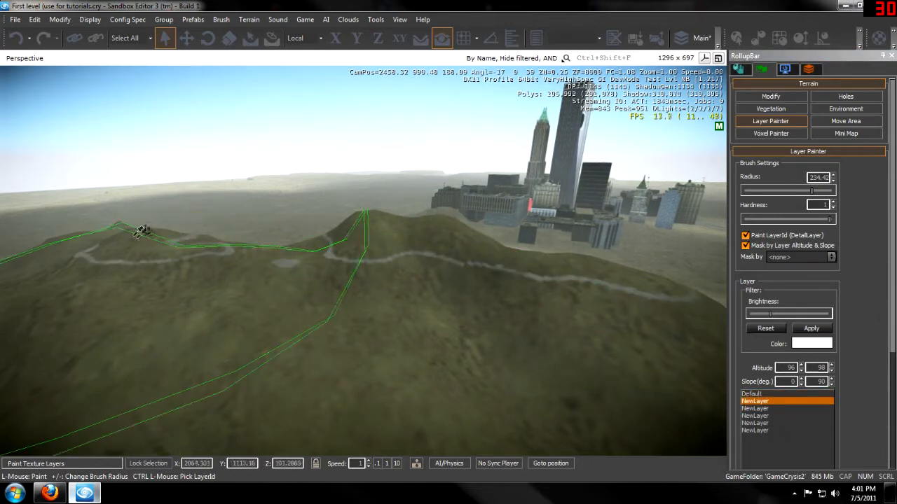
# Step: Fly across the terrain to inspect the stripe on the other hills
pyautogui.moveTo(344, 308); pyautogui.dragTo(568, 309, button='right')
pyautogui.press('w')
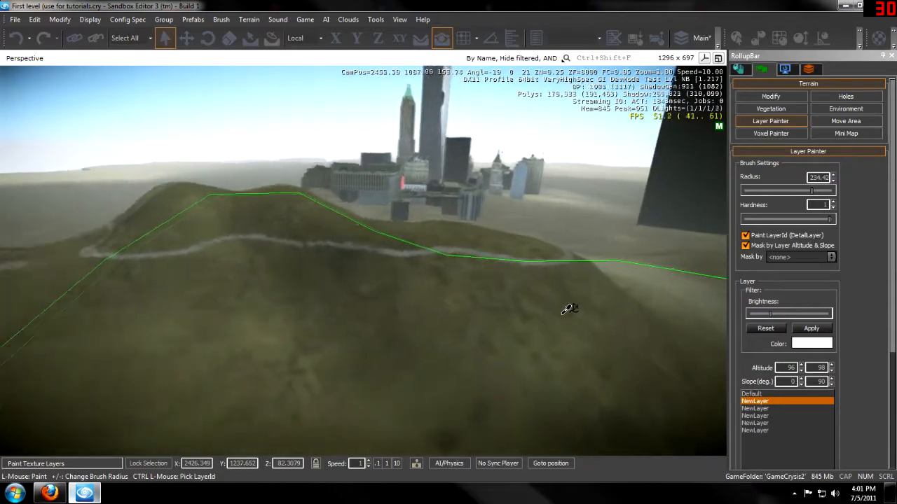
pyautogui.press('w')
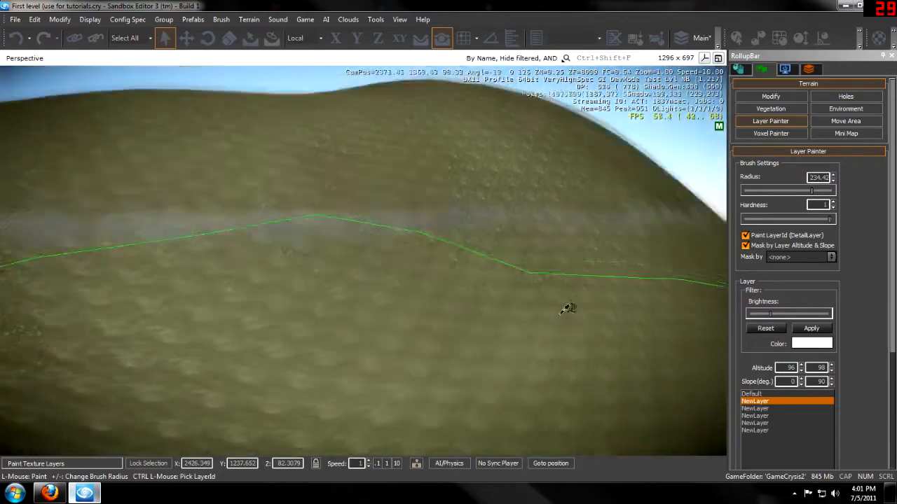
pyautogui.moveTo(556, 306)
pyautogui.mouseDown(button='right')
pyautogui.moveTo(569, 308)
pyautogui.moveTo(545, 313)
pyautogui.mouseUp(button='right')
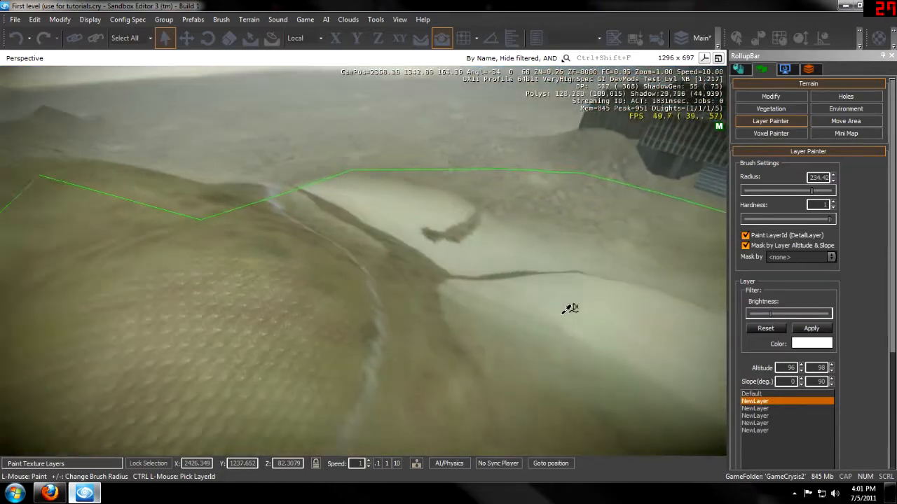
pyautogui.press('w')
pyautogui.press('w')
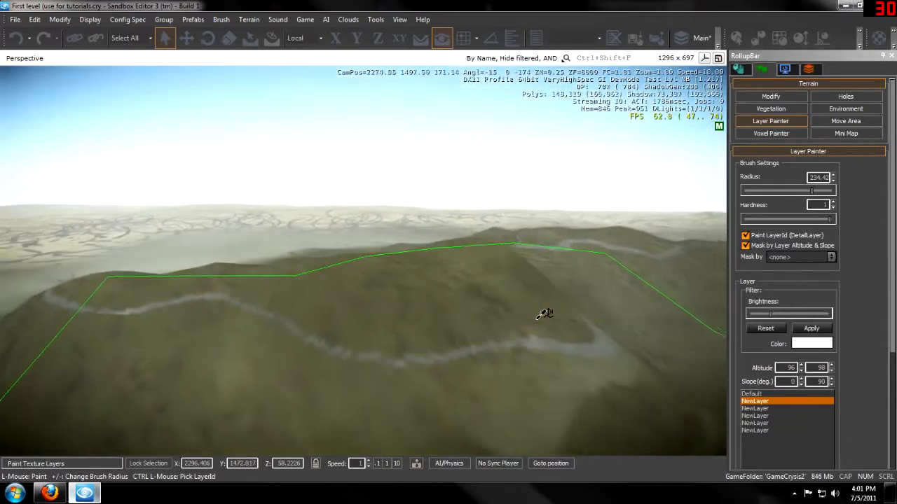
pyautogui.moveTo(545, 314); pyautogui.dragTo(545, 313, button='right')
pyautogui.press('w')
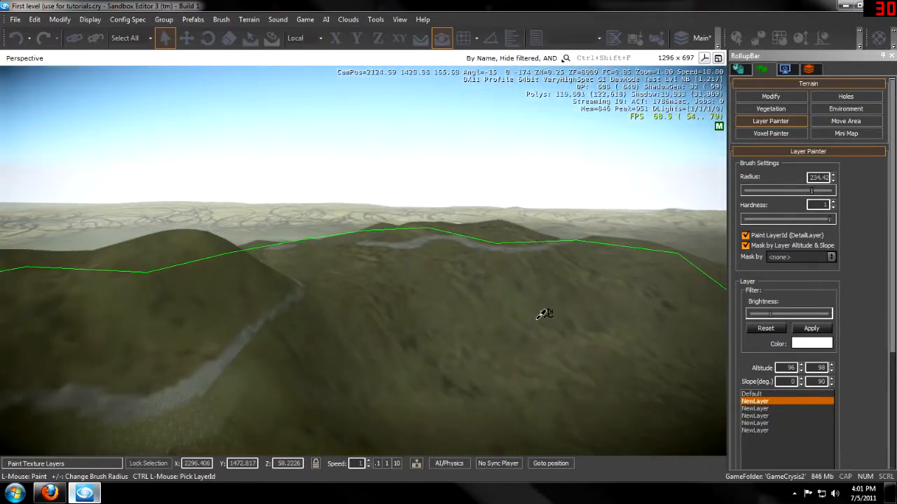
pyautogui.click(277, 19)
pyautogui.moveTo(249, 19)
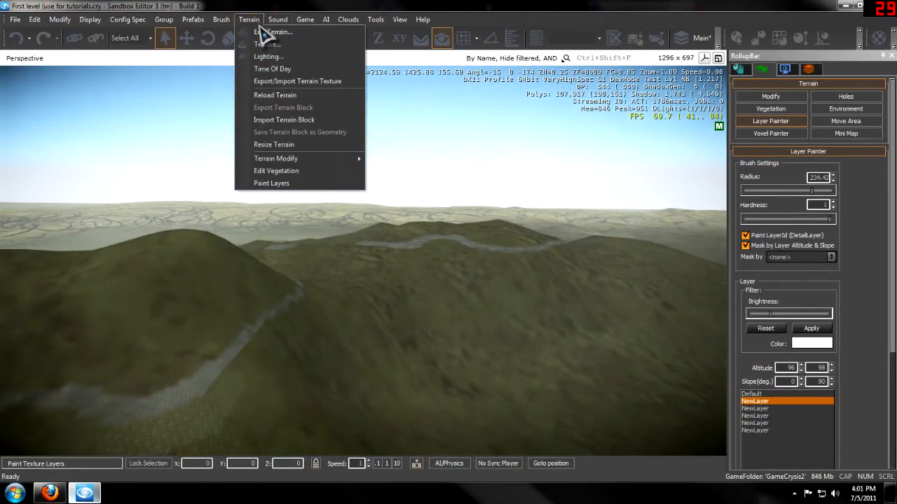
# Step: Rename the last texture layer to 'Plains grass' in Edit Terrain and return to the Layer Painter
pyautogui.click(280, 32)
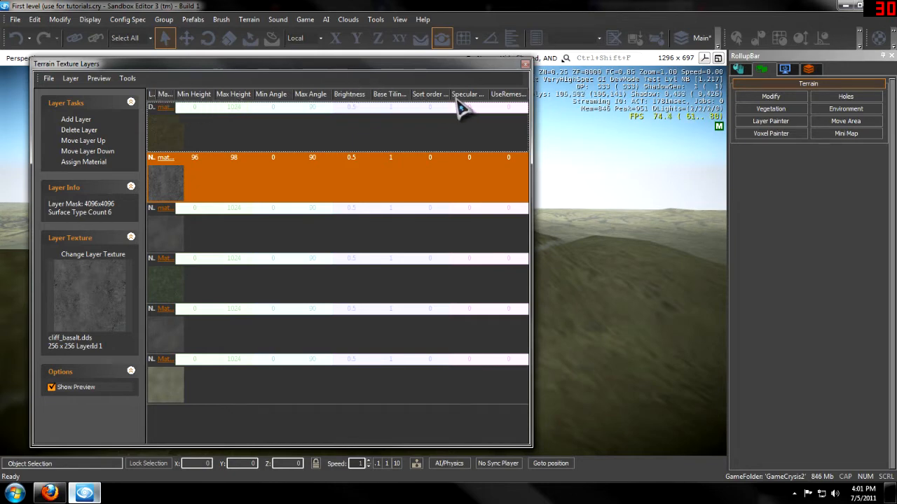
pyautogui.scroll(2, 476, 210)
pyautogui.scroll(1, 468, 111)
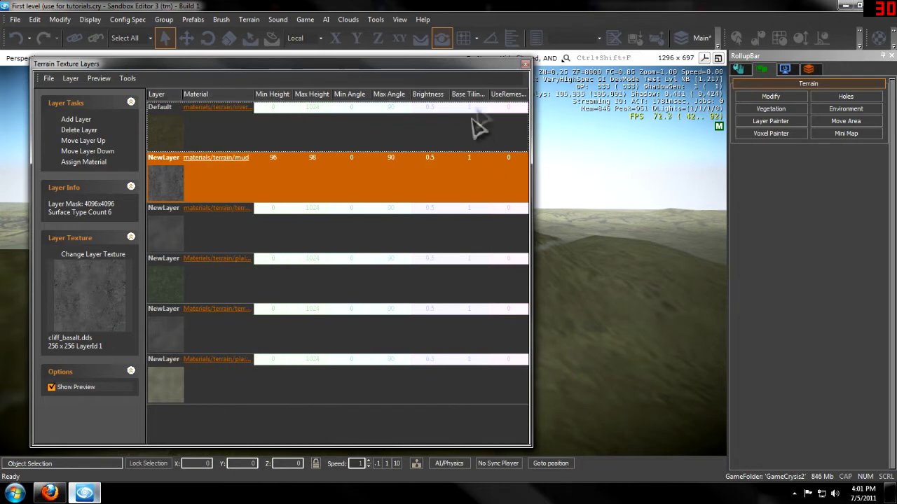
pyautogui.scroll(1, 515, 102)
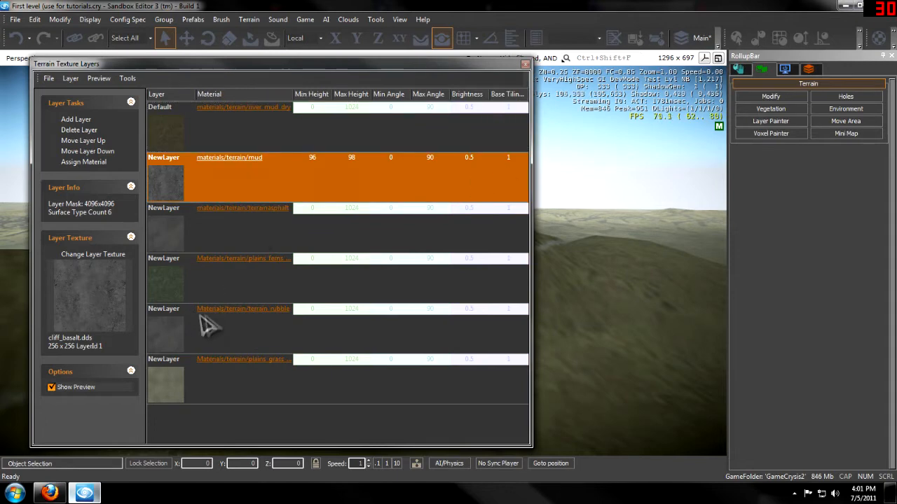
pyautogui.click(168, 359)
pyautogui.write('Plains grass')
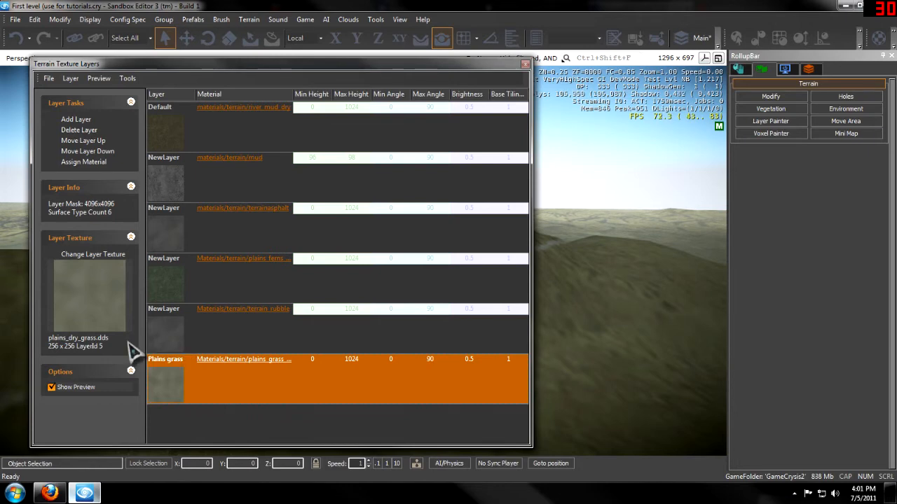
pyautogui.click(771, 121)
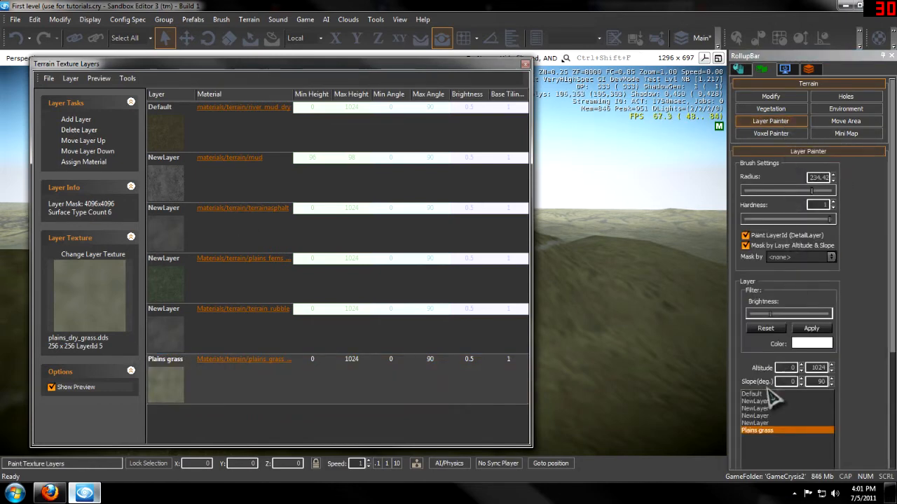
# Step: Close the texture layers window and fly over the hills to view the striped terrain
pyautogui.click(525, 64)
pyautogui.moveTo(515, 266); pyautogui.dragTo(506, 272, button='right')
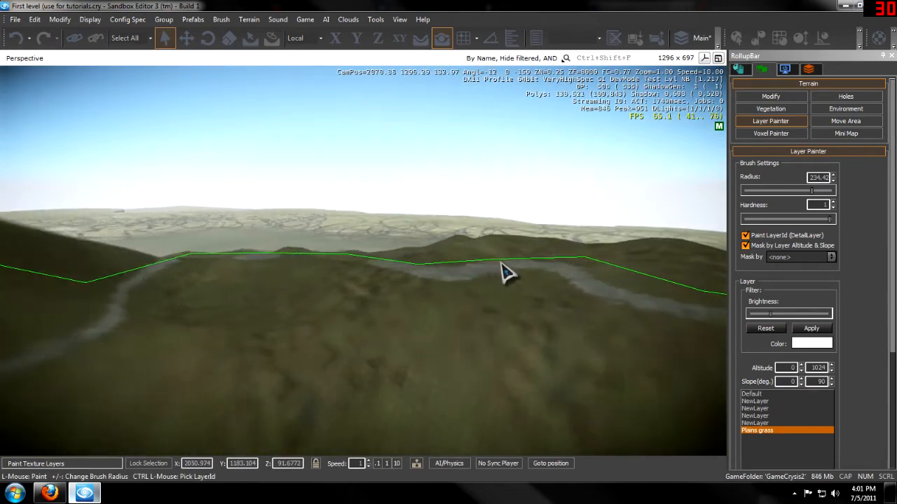
pyautogui.press('w')
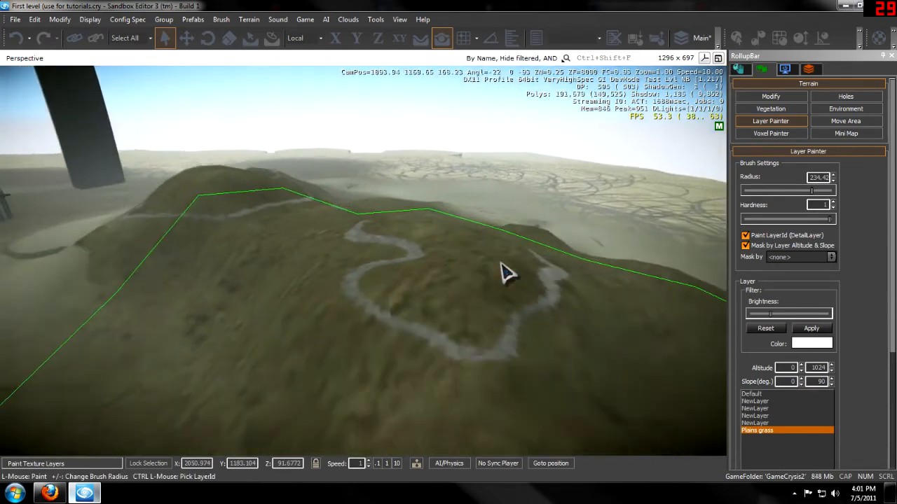
pyautogui.press('w')
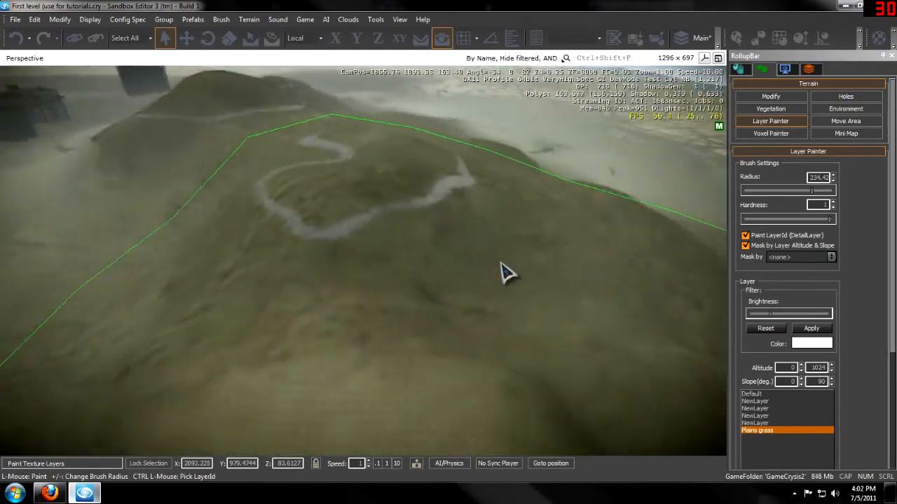
pyautogui.moveTo(506, 273); pyautogui.dragTo(454, 272, button='right')
pyautogui.press('w')
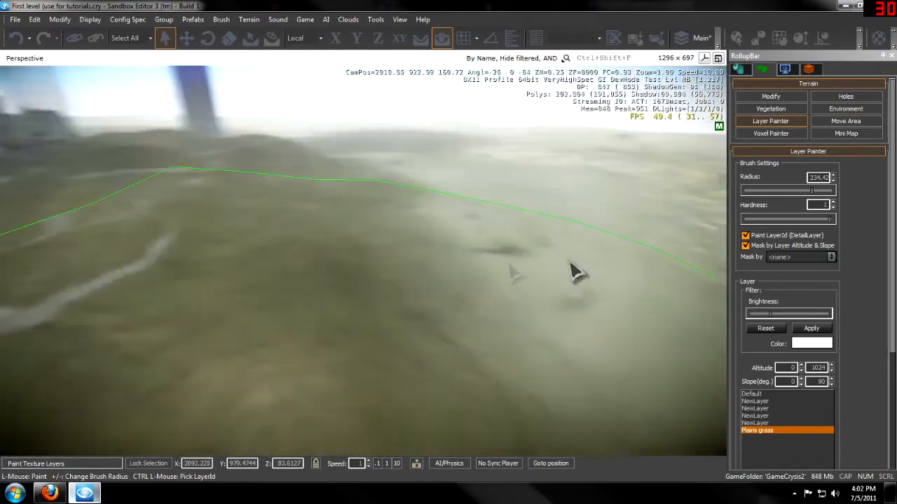
pyautogui.moveTo(574, 270); pyautogui.dragTo(508, 273, button='right')
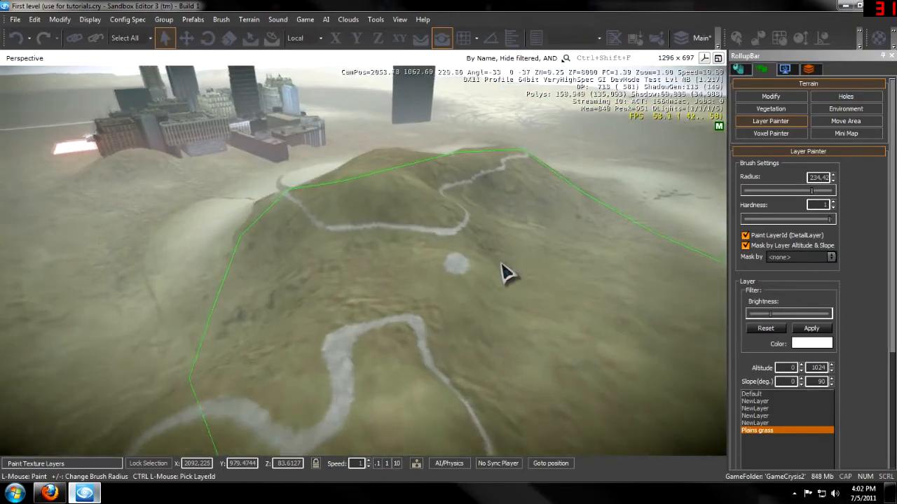
pyautogui.scroll(8, 507, 273)
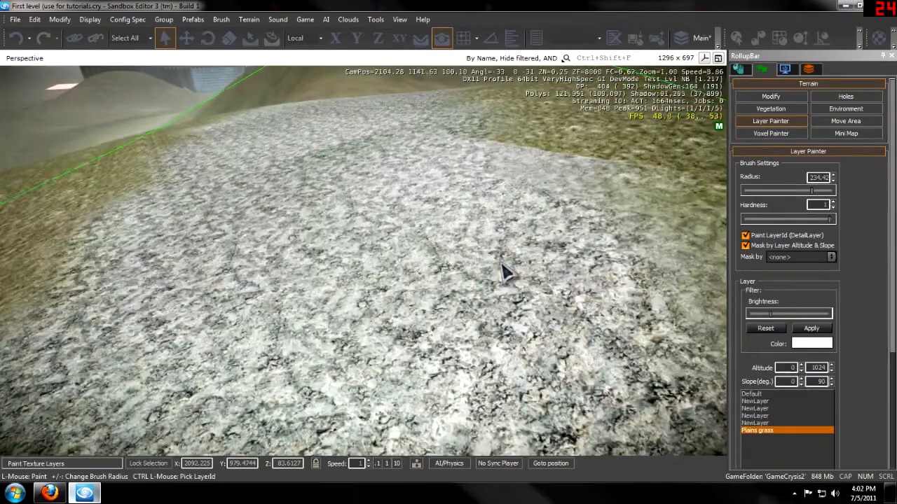
# Step: Enter game mode with Ctrl+G and look across the grassy slope in first person
pyautogui.hotkey('ctrl', 'g')
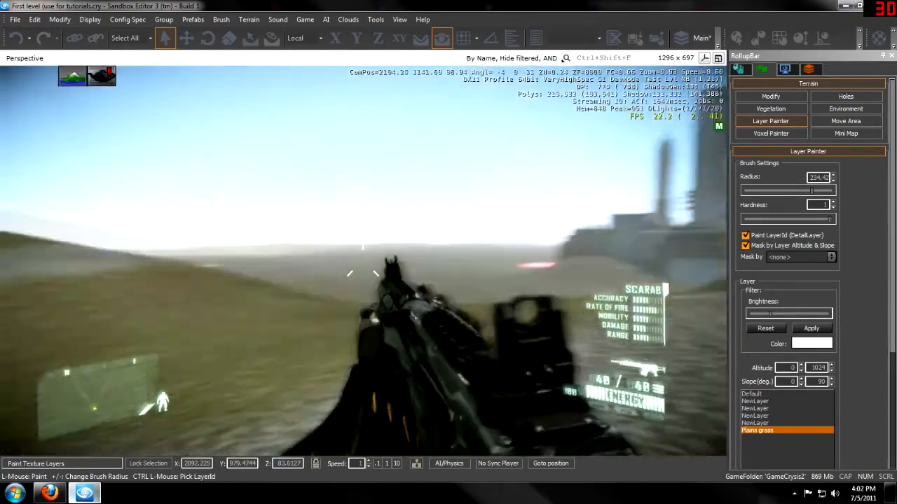
pyautogui.press('d')
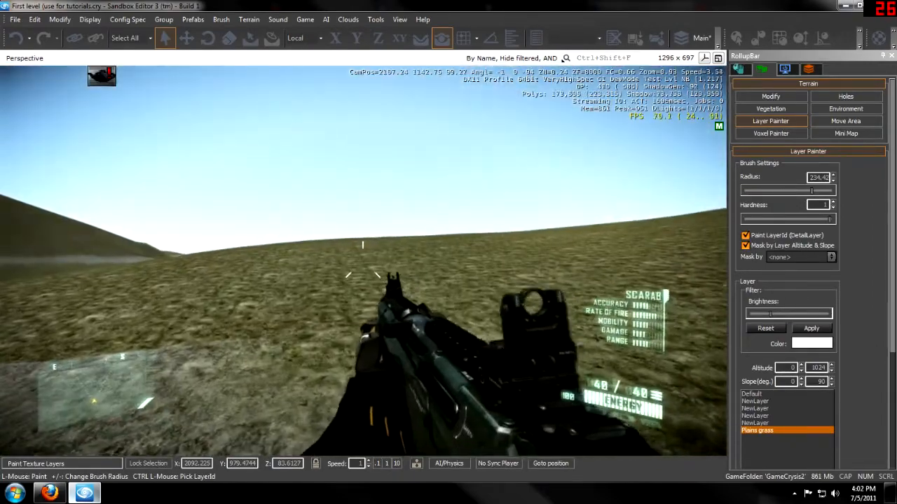